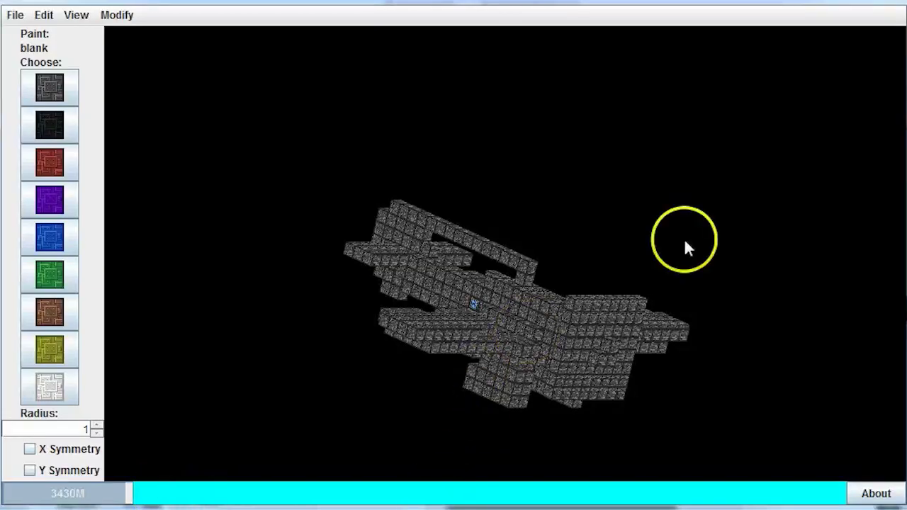
# Paint the long thin rail above the fuselage, including its short end post, with white hull
pyautogui.moveTo(776, 187); pyautogui.dragTo(631, 211)
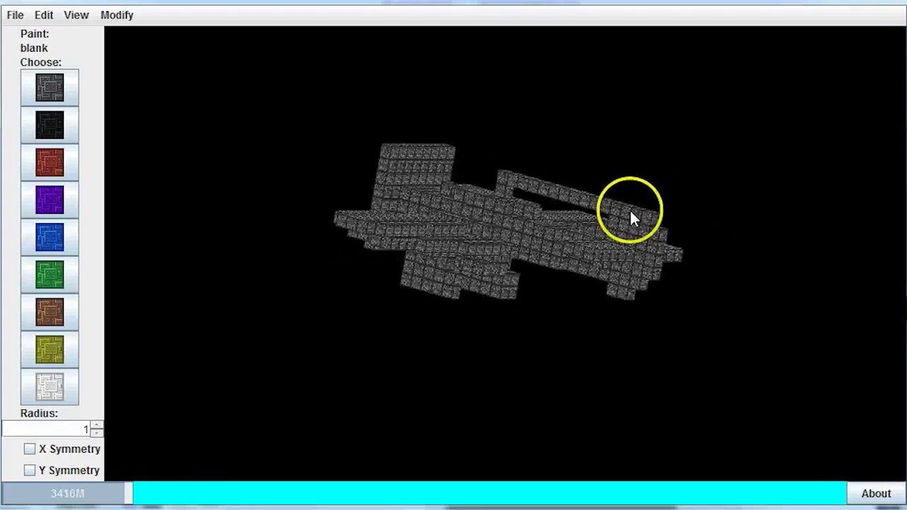
pyautogui.moveTo(633, 219); pyautogui.dragTo(602, 443, button='middle')
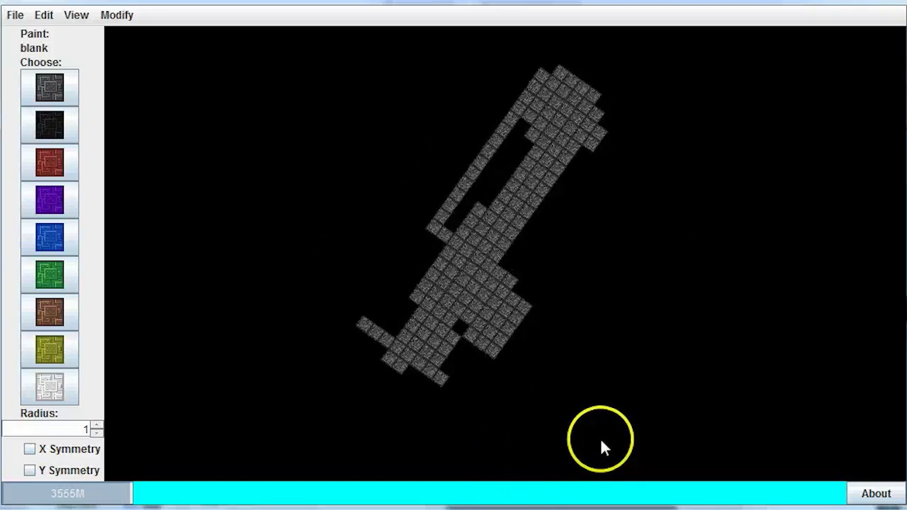
pyautogui.moveTo(615, 318); pyautogui.dragTo(467, 352, button='middle')
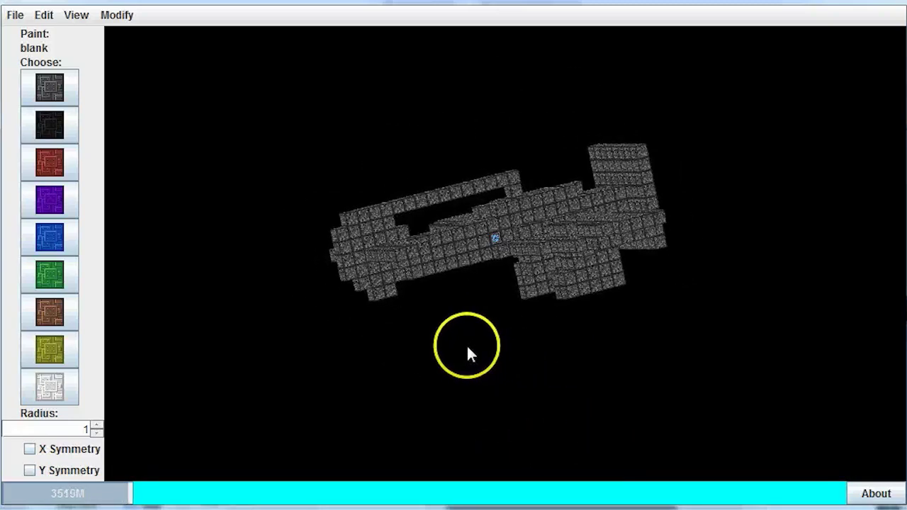
pyautogui.click(70, 374)
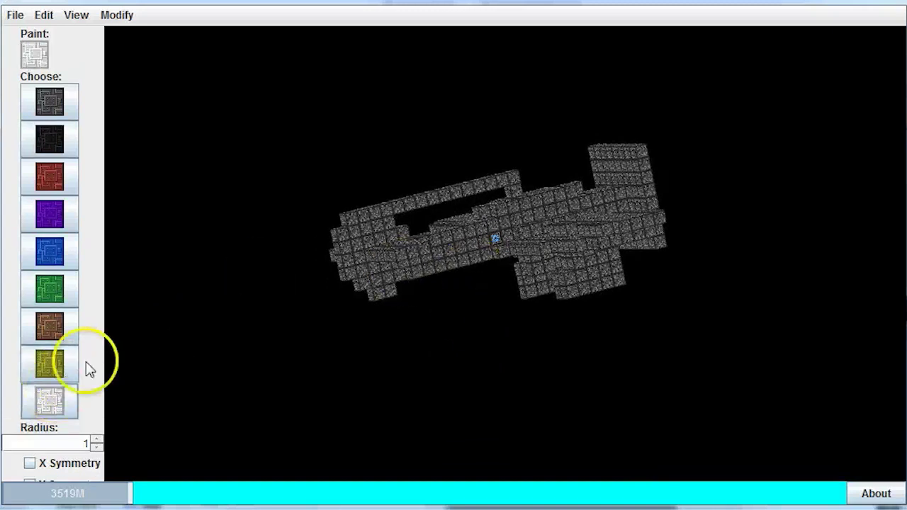
pyautogui.moveTo(387, 207); pyautogui.dragTo(517, 180)
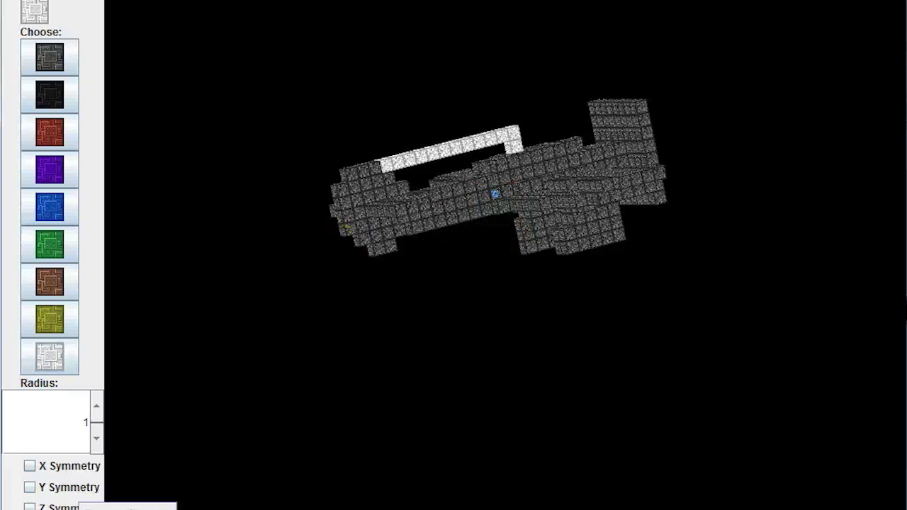
# Replace all White Hull blocks with Air to remove the painted rail
pyautogui.click(153, 505)
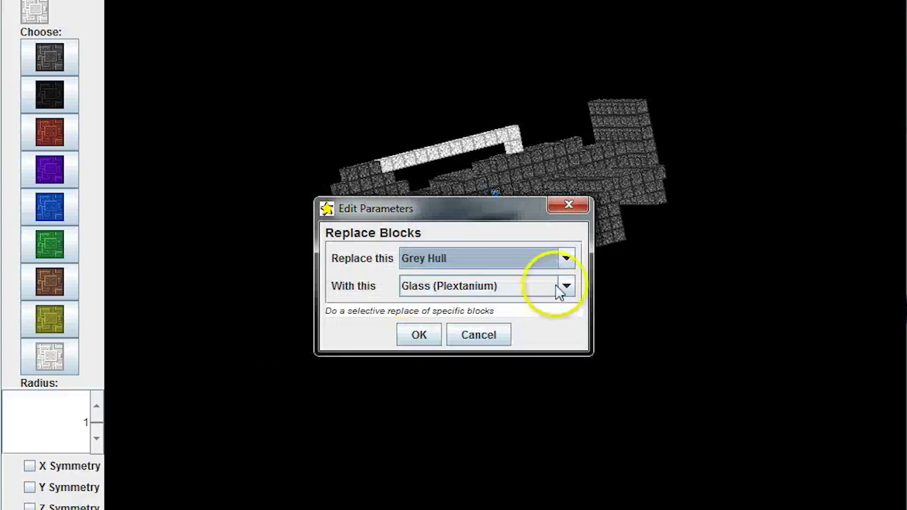
pyautogui.click(501, 265)
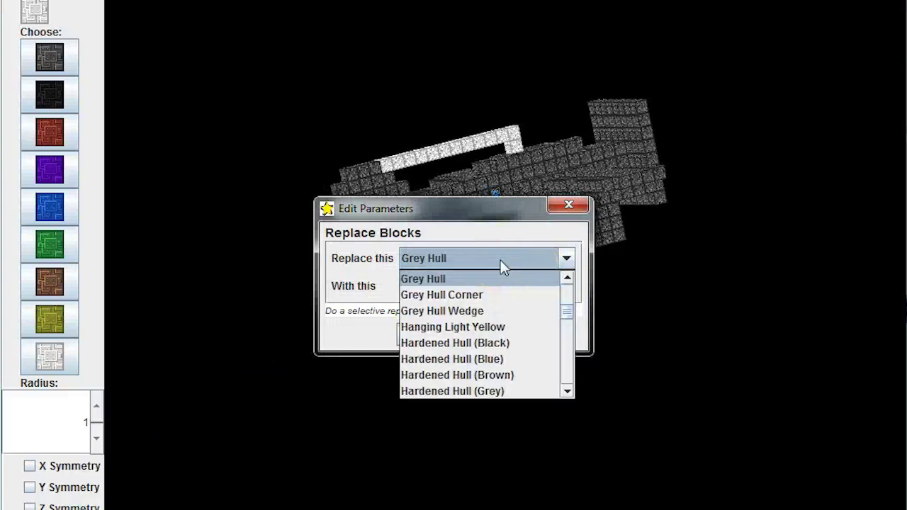
pyautogui.press('w')
pyautogui.press('w')
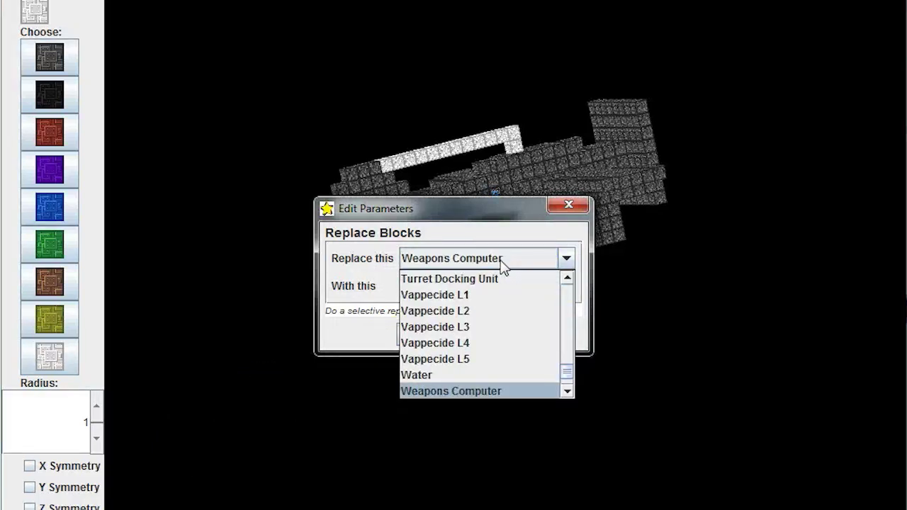
pyautogui.click(428, 389)
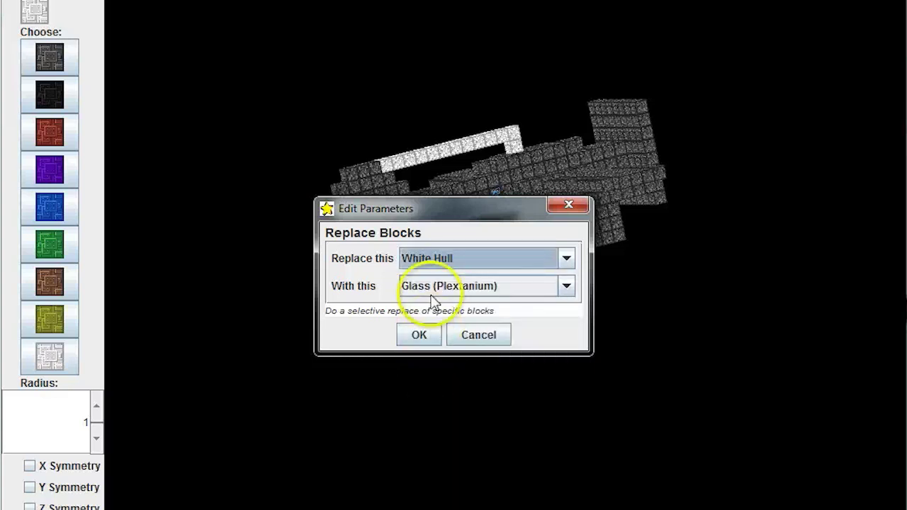
pyautogui.click(433, 294)
pyautogui.press('a')
pyautogui.click(427, 303)
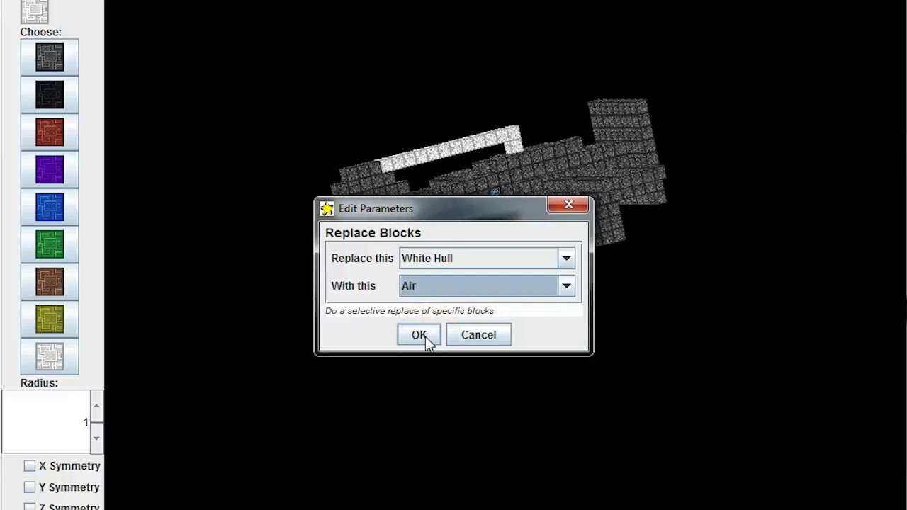
pyautogui.click(425, 336)
# Paint the tall rectangular slab above the wing white and clear it from the ship
pyautogui.moveTo(426, 338); pyautogui.dragTo(505, 209)
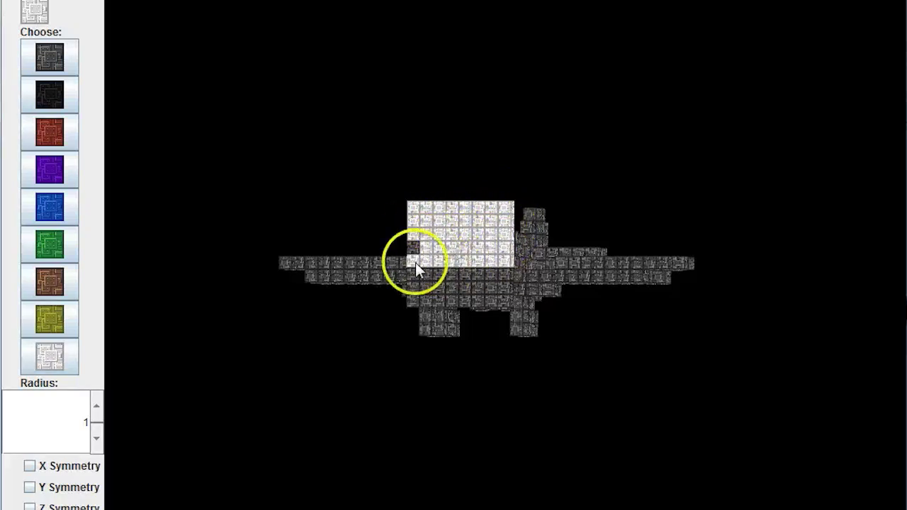
pyautogui.moveTo(418, 330); pyautogui.dragTo(431, 213)
pyautogui.moveTo(367, 257); pyautogui.dragTo(272, 358)
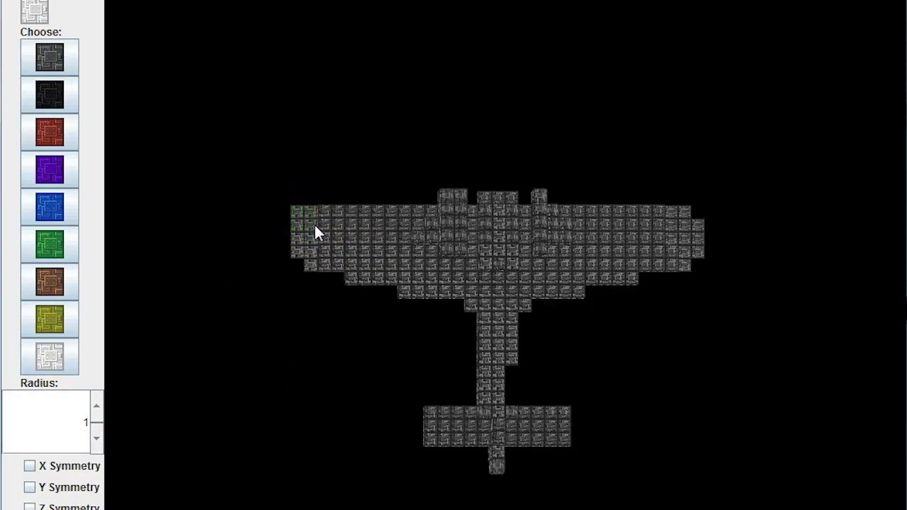
# Paint the outer section of one main wing with white hull
pyautogui.moveTo(401, 209); pyautogui.dragTo(761, 314)
pyautogui.click(62, 356)
pyautogui.moveTo(683, 347); pyautogui.dragTo(688, 245)
# Select the outer section of the opposite wing and enlarge the selection box to enclose it completely
pyautogui.click(688, 245)
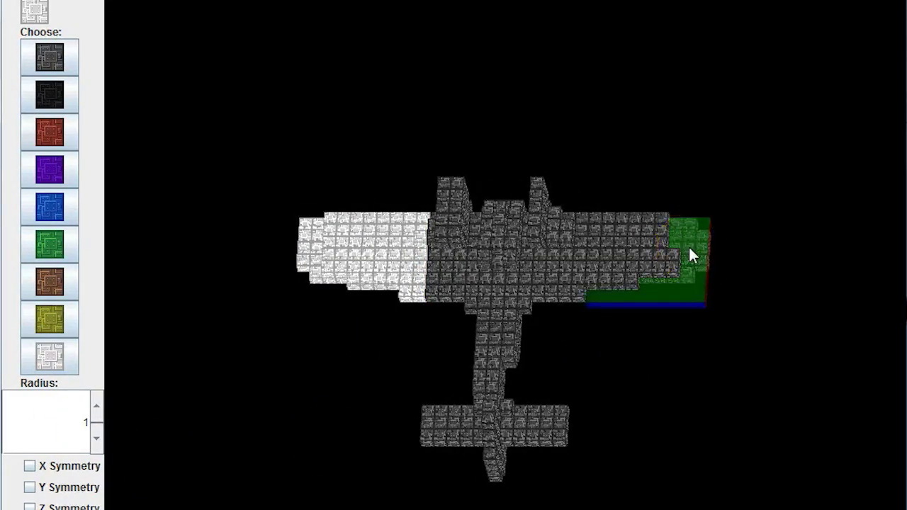
pyautogui.press('Up')
pyautogui.hotkey('shift', 'Down')
pyautogui.hotkey('shift', 'pageup')
pyautogui.hotkey('shift', 'Left')
pyautogui.hotkey('shift', 'Left')
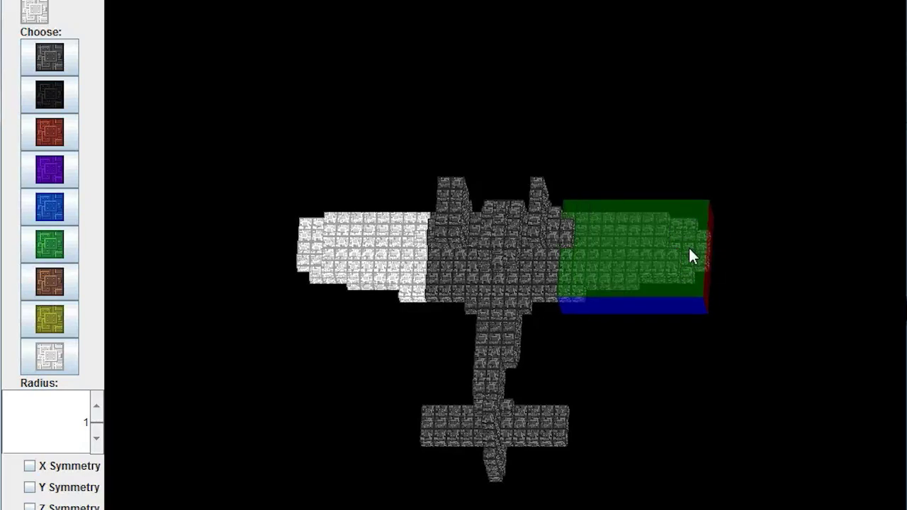
# Try to fill the selected wing section with white hull, and undo the fill
pyautogui.moveTo(689, 247); pyautogui.dragTo(588, 365)
pyautogui.press('Up')
pyautogui.press('pagedown')
pyautogui.click(40, 2)
pyautogui.click(72, 165)
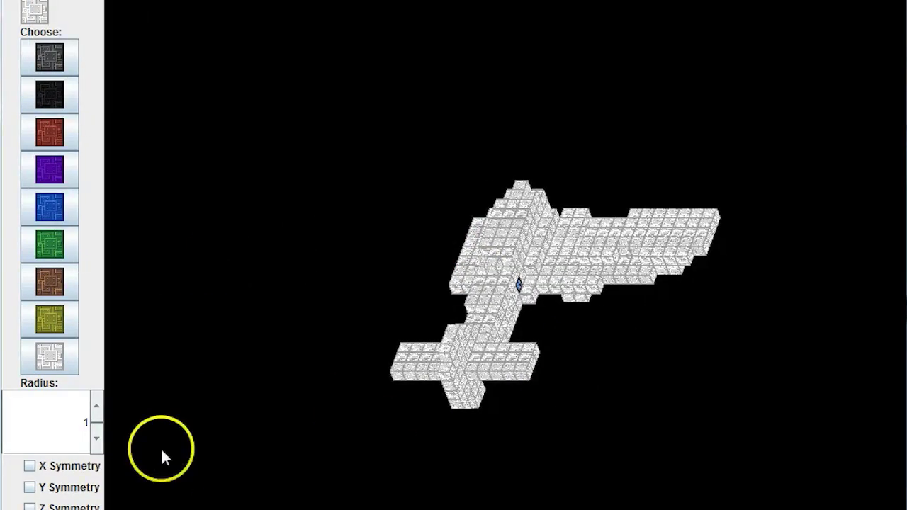
pyautogui.click(40, 2)
pyautogui.click(49, 2)
# Paint the two struts beneath the wings white and replace White Hull with Air
pyautogui.scroll(4, 453, 248)
pyautogui.moveTo(448, 241); pyautogui.dragTo(371, 270)
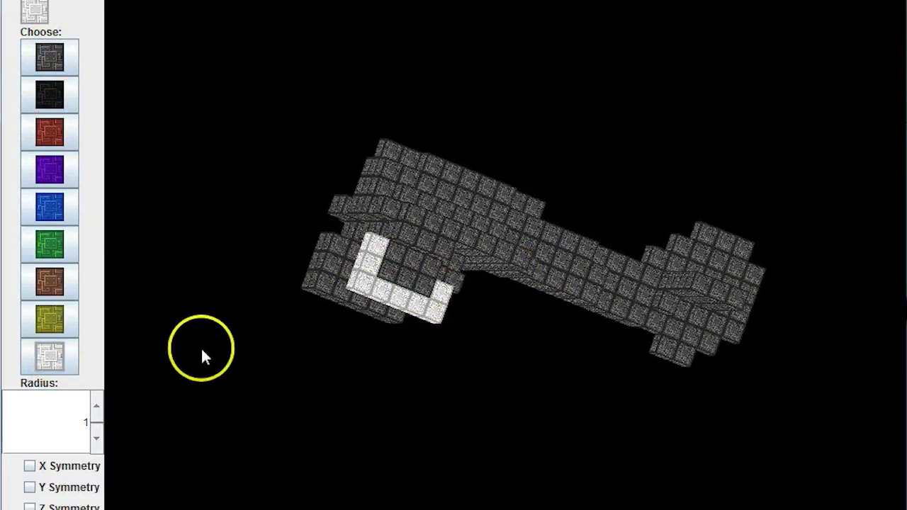
pyautogui.moveTo(203, 357); pyautogui.dragTo(680, 239)
pyautogui.moveTo(616, 249); pyautogui.dragTo(533, 182)
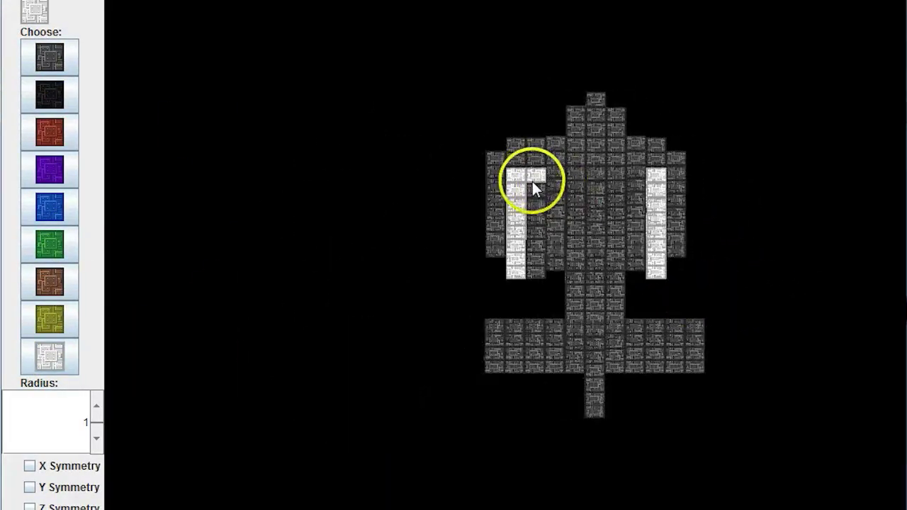
pyautogui.moveTo(504, 280); pyautogui.dragTo(239, 152)
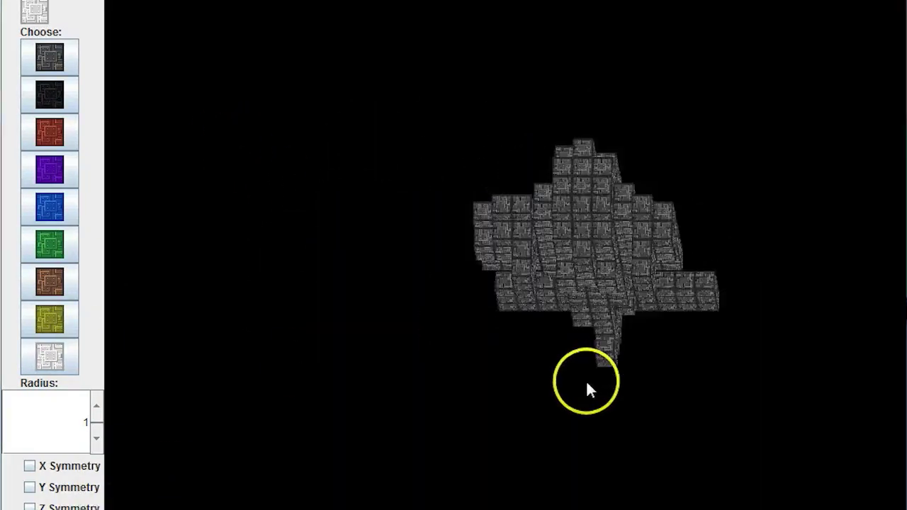
# Try marking a white band around the rear fuselage, and turn it back to grey
pyautogui.moveTo(587, 385); pyautogui.dragTo(512, 368)
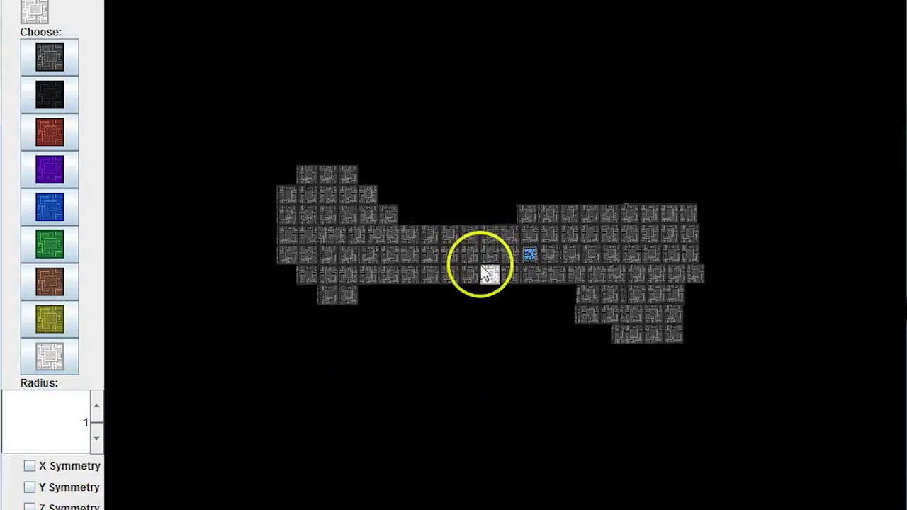
pyautogui.moveTo(486, 274); pyautogui.dragTo(418, 175)
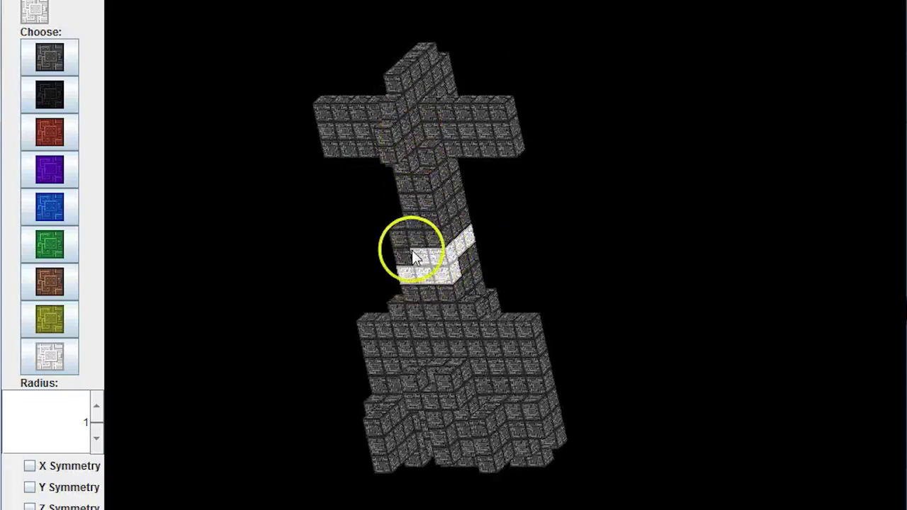
pyautogui.moveTo(413, 256); pyautogui.dragTo(531, 291)
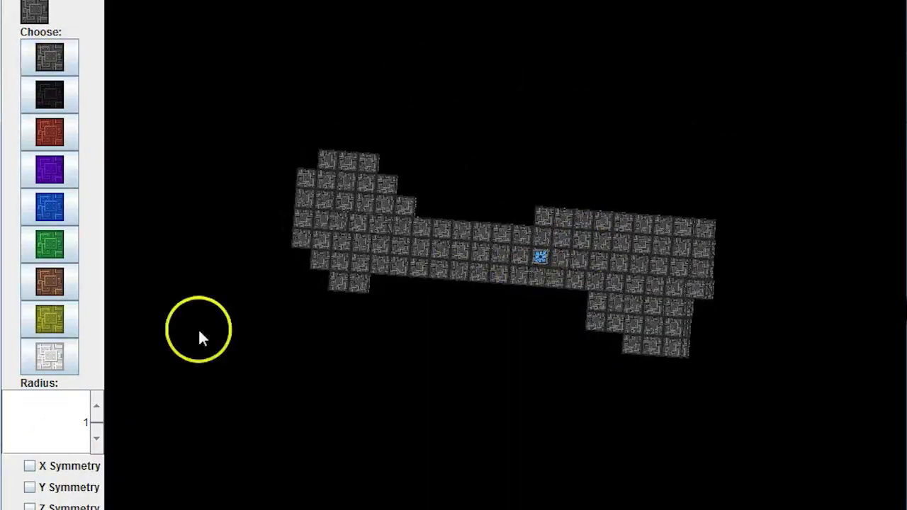
# Paint the outer tailplane blocks white in a stepped taper on both sides and replace White Hull with Air
pyautogui.moveTo(356, 203); pyautogui.dragTo(567, 148)
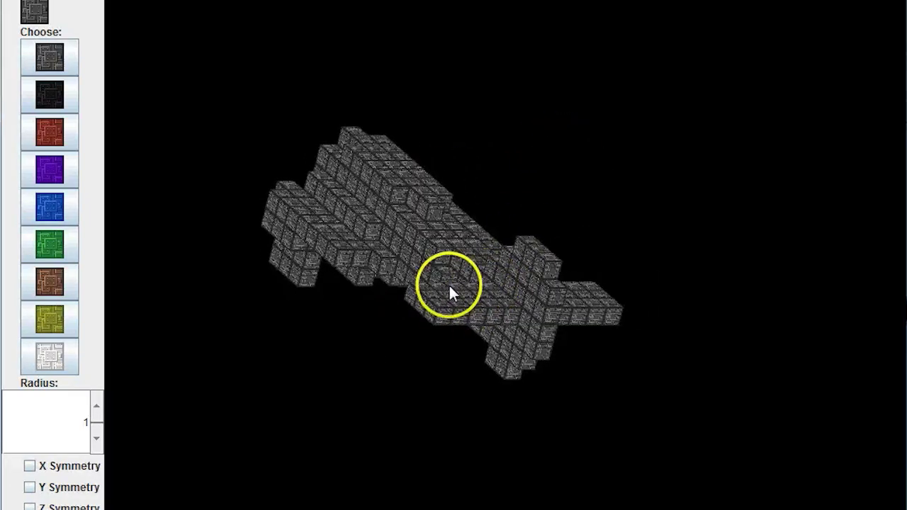
pyautogui.moveTo(445, 296); pyautogui.dragTo(484, 342)
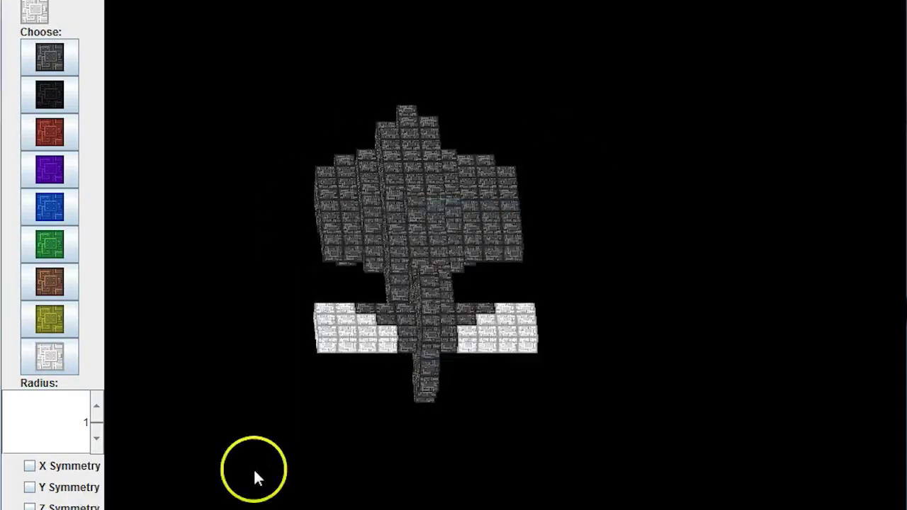
pyautogui.moveTo(252, 468); pyautogui.dragTo(367, 203)
pyautogui.moveTo(184, 468); pyautogui.dragTo(279, 345)
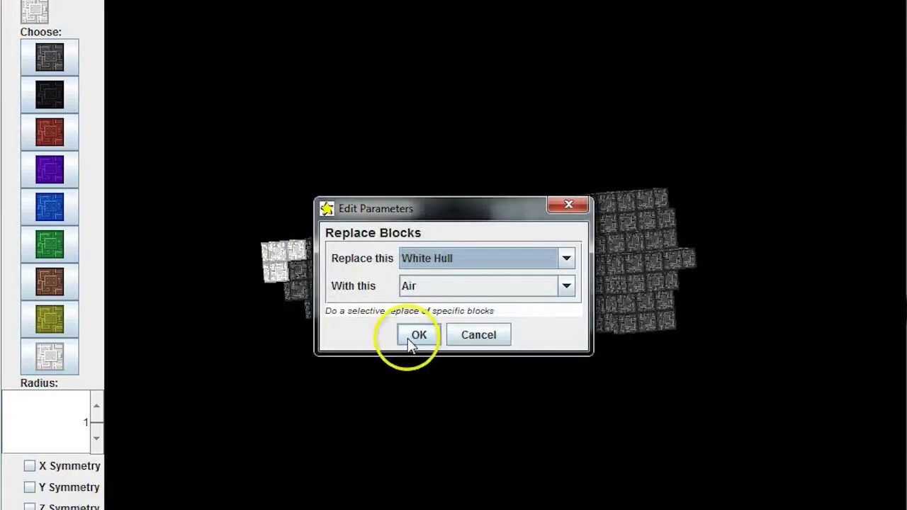
pyautogui.click(416, 336)
# Mark the strip of blocks along the rear fuselage's side in white and replace White Hull with Air
pyautogui.moveTo(451, 335); pyautogui.dragTo(462, 250)
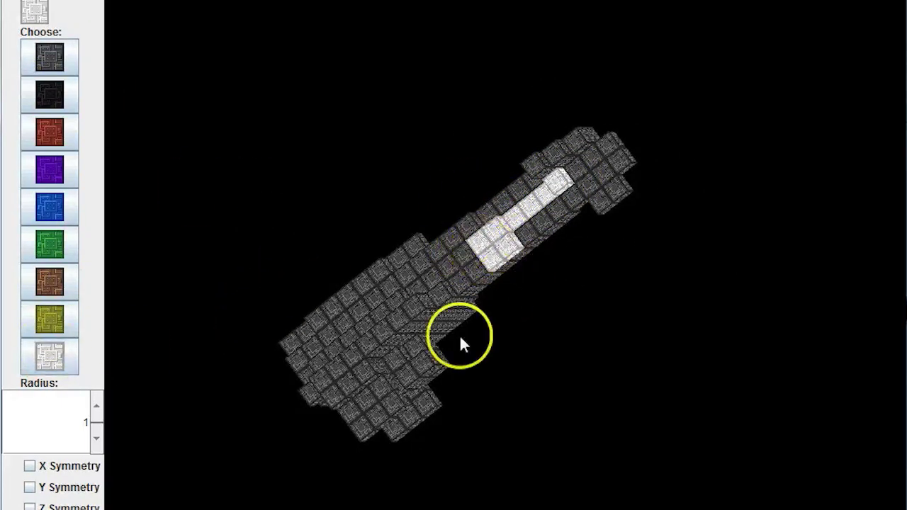
pyautogui.click(509, 249)
pyautogui.click(246, 487)
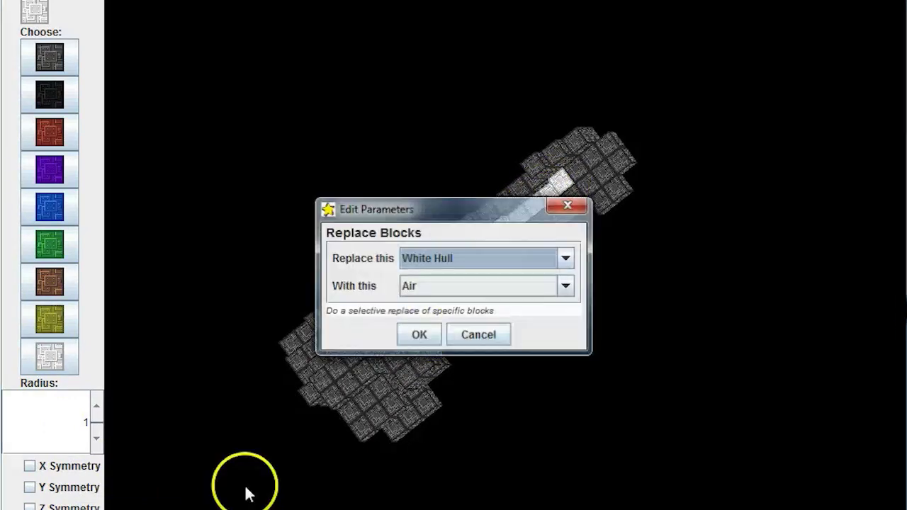
pyautogui.click(418, 335)
# Remove further surplus blocks from the fuselage behind the wings by painting them white and replacing White Hull with Air
pyautogui.click(505, 229)
pyautogui.click(110, 509)
pyautogui.click(419, 335)
pyautogui.click(621, 207)
pyautogui.moveTo(548, 301); pyautogui.dragTo(595, 293)
pyautogui.click(80, 508)
pyautogui.click(110, 509)
pyautogui.click(419, 335)
pyautogui.moveTo(496, 338); pyautogui.dragTo(423, 236)
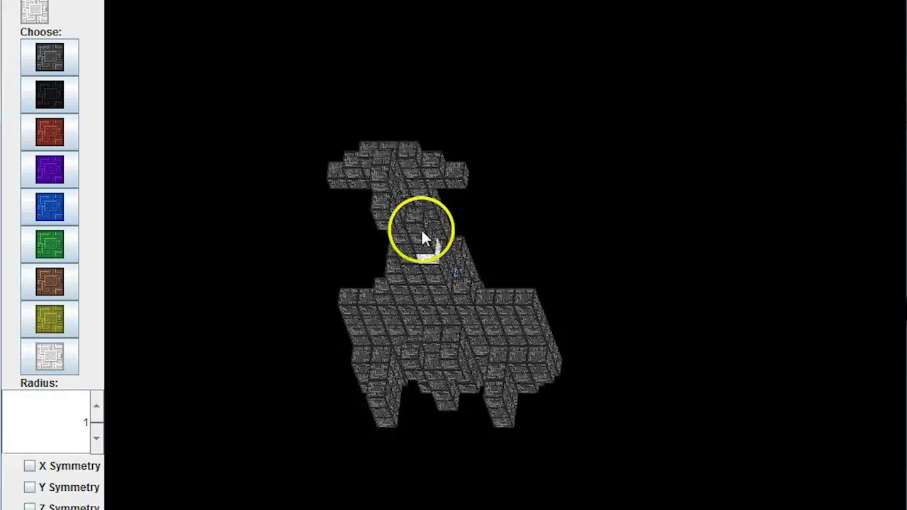
pyautogui.click(110, 505)
pyautogui.click(420, 339)
# Clear the rear fuselage's four-block side column and mark a Y-shaped patch between the wings for removal in white
pyautogui.moveTo(566, 290); pyautogui.dragTo(595, 273)
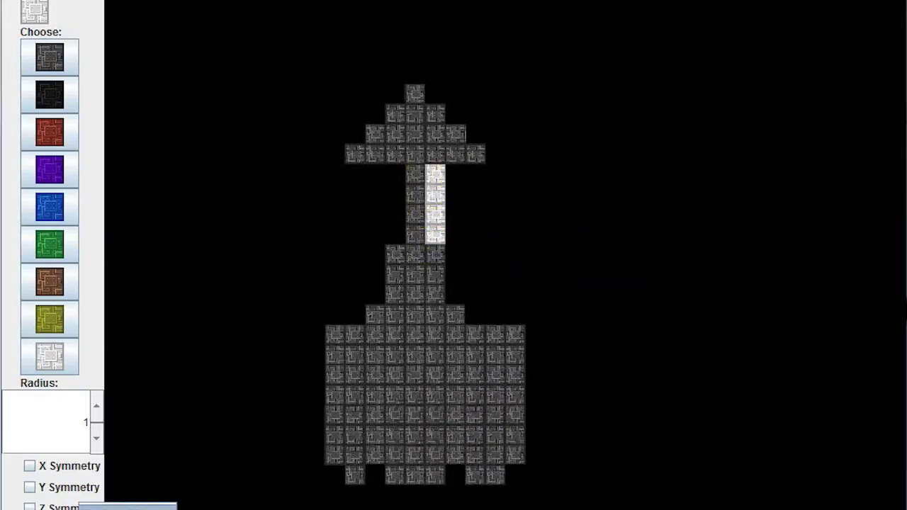
pyautogui.moveTo(290, 304); pyautogui.dragTo(415, 386)
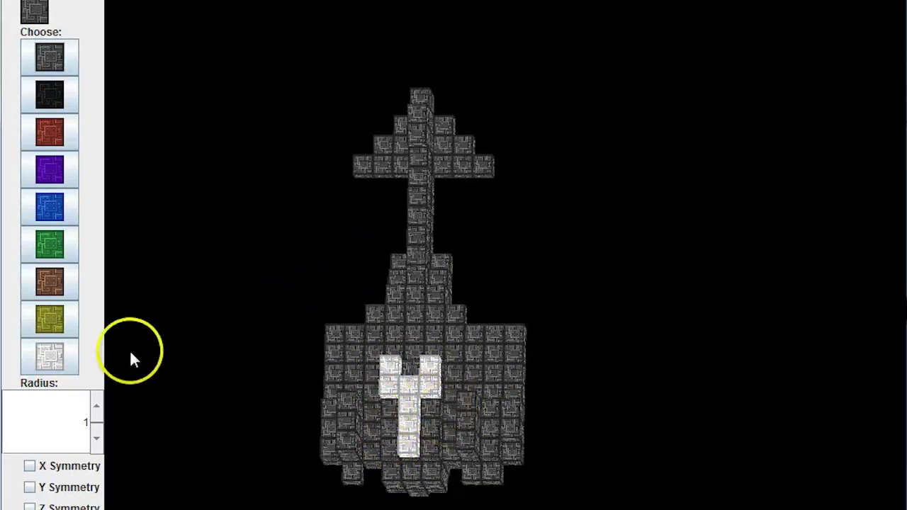
pyautogui.click(413, 338)
pyautogui.moveTo(598, 312)
pyautogui.mouseDown()
pyautogui.moveTo(547, 308)
pyautogui.moveTo(594, 306)
pyautogui.mouseUp()
pyautogui.click(50, 356)
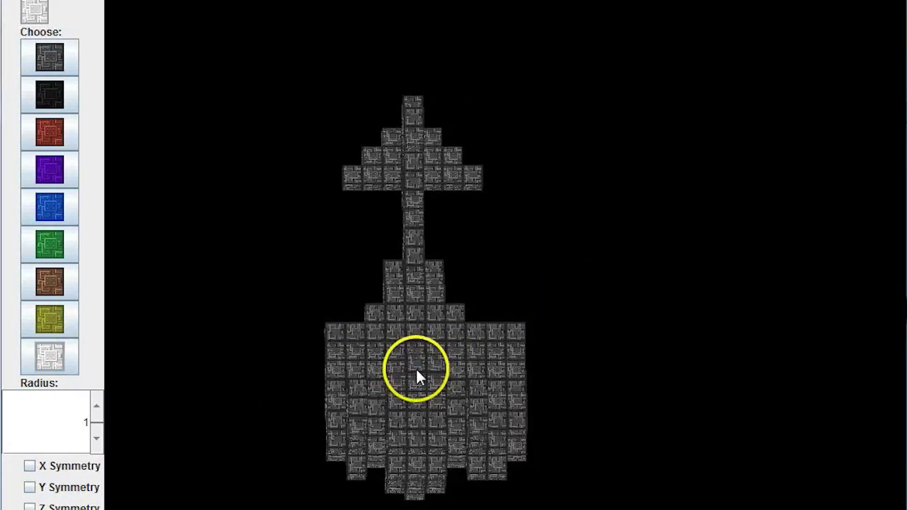
# Paint blocks in the fuselage centre between the wings white, correct with grey hull, and replace White Hull with Air
pyautogui.click(417, 365)
pyautogui.click(437, 365)
pyautogui.click(398, 384)
pyautogui.click(437, 383)
pyautogui.click(398, 405)
pyautogui.moveTo(575, 382)
pyautogui.mouseDown()
pyautogui.moveTo(575, 358)
pyautogui.moveTo(557, 341)
pyautogui.moveTo(571, 349)
pyautogui.moveTo(628, 332)
pyautogui.moveTo(605, 316)
pyautogui.moveTo(543, 366)
pyautogui.moveTo(603, 375)
pyautogui.moveTo(520, 291)
pyautogui.moveTo(579, 348)
pyautogui.moveTo(581, 320)
pyautogui.mouseUp()
pyautogui.click(49, 57)
pyautogui.click(449, 352)
pyautogui.click(417, 336)
# Paint the trailing corner blocks of one wing white in a stepped pattern
pyautogui.moveTo(514, 295)
pyautogui.mouseDown()
pyautogui.moveTo(597, 324)
pyautogui.moveTo(504, 283)
pyautogui.mouseUp()
pyautogui.moveTo(421, 324); pyautogui.dragTo(206, 246)
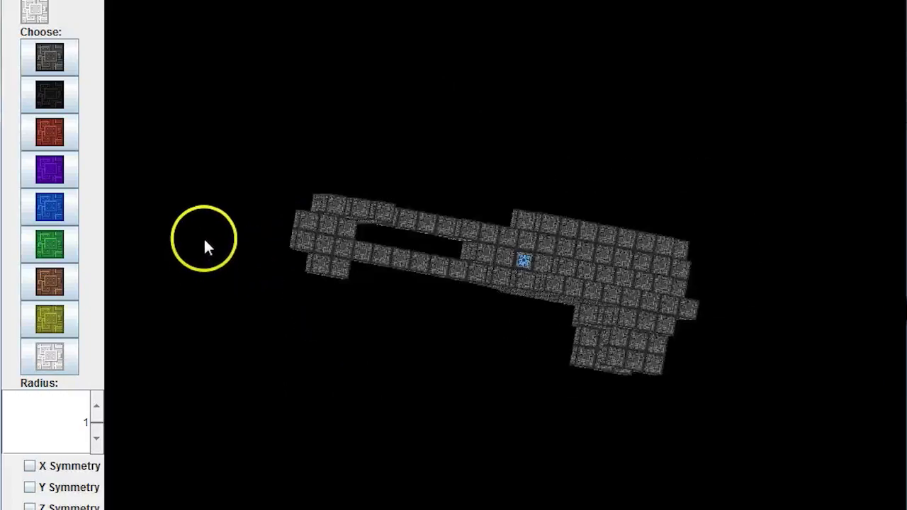
pyautogui.moveTo(515, 233)
pyautogui.mouseDown()
pyautogui.moveTo(422, 302)
pyautogui.moveTo(449, 275)
pyautogui.mouseUp()
pyautogui.moveTo(448, 275)
pyautogui.mouseDown()
pyautogui.moveTo(465, 252)
pyautogui.moveTo(465, 212)
pyautogui.mouseUp()
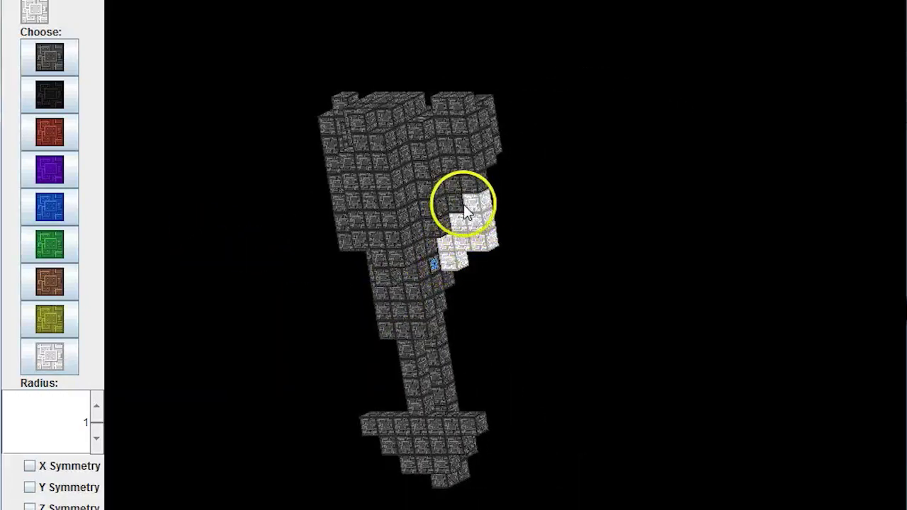
# Paint the matching trailing corner of the opposite wing white and replace White Hull with Air
pyautogui.moveTo(488, 278); pyautogui.dragTo(440, 297)
pyautogui.moveTo(379, 260)
pyautogui.mouseDown()
pyautogui.moveTo(381, 251)
pyautogui.moveTo(334, 242)
pyautogui.mouseUp()
pyautogui.moveTo(359, 301); pyautogui.dragTo(360, 265)
pyautogui.moveTo(353, 219)
pyautogui.mouseDown()
pyautogui.moveTo(343, 196)
pyautogui.moveTo(331, 197)
pyautogui.mouseUp()
pyautogui.moveTo(289, 273); pyautogui.dragTo(326, 338)
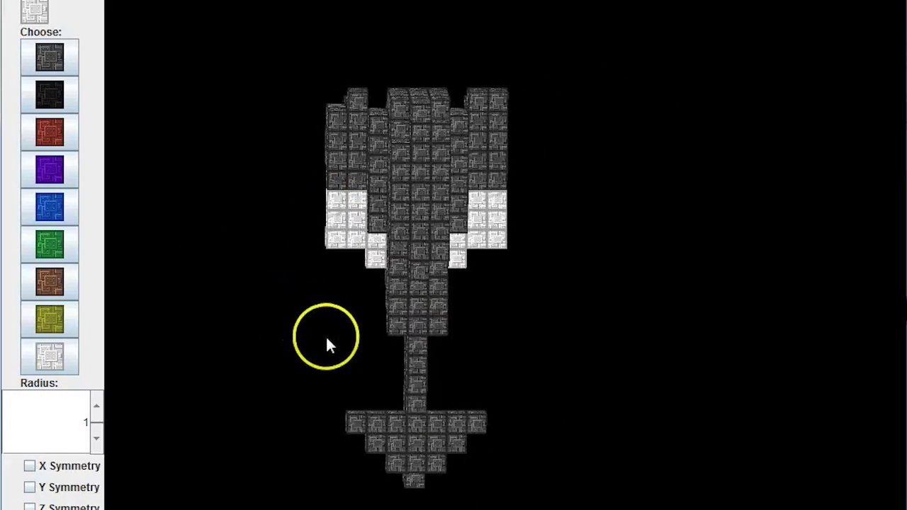
pyautogui.moveTo(536, 358)
pyautogui.mouseDown()
pyautogui.moveTo(445, 269)
pyautogui.moveTo(277, 299)
pyautogui.moveTo(217, 284)
pyautogui.moveTo(514, 306)
pyautogui.moveTo(541, 290)
pyautogui.mouseUp()
pyautogui.click(404, 336)
# Mark the stray block on the fuselage near the core in white and replace White Hull with Air
pyautogui.moveTo(453, 355)
pyautogui.mouseDown()
pyautogui.moveTo(653, 323)
pyautogui.moveTo(705, 284)
pyautogui.mouseUp()
pyautogui.click(612, 281)
pyautogui.click(428, 335)
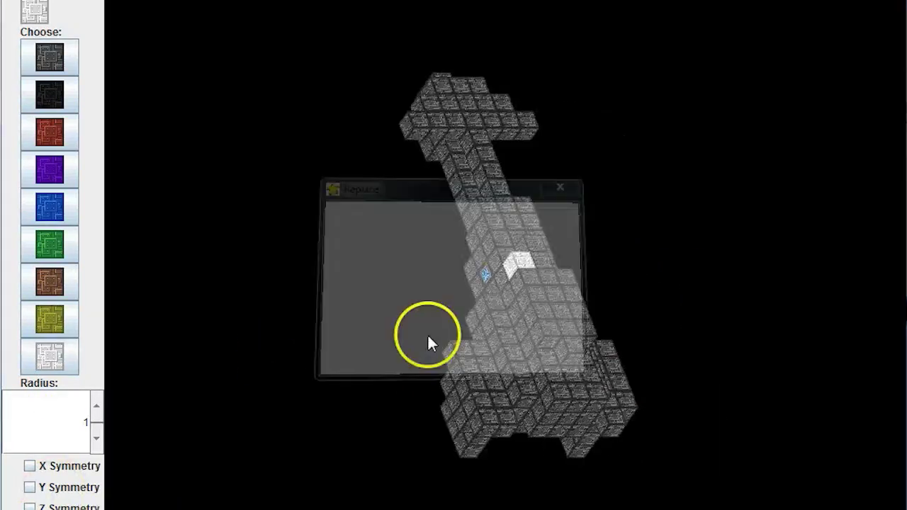
pyautogui.click(411, 337)
pyautogui.click(69, 357)
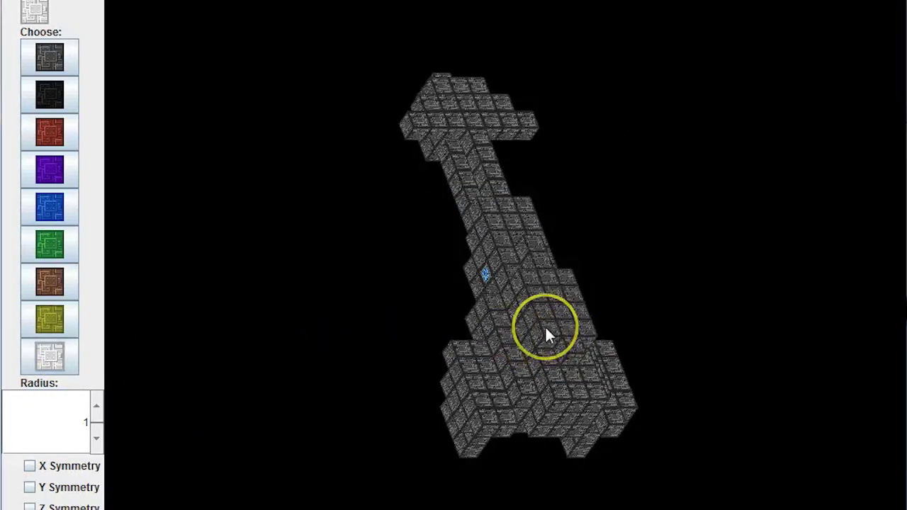
# Paint the raised cockpit blocks on top of the fuselage white, with one row across them repainted in grey hull
pyautogui.moveTo(546, 330)
pyautogui.mouseDown()
pyautogui.moveTo(546, 271)
pyautogui.moveTo(562, 300)
pyautogui.mouseUp()
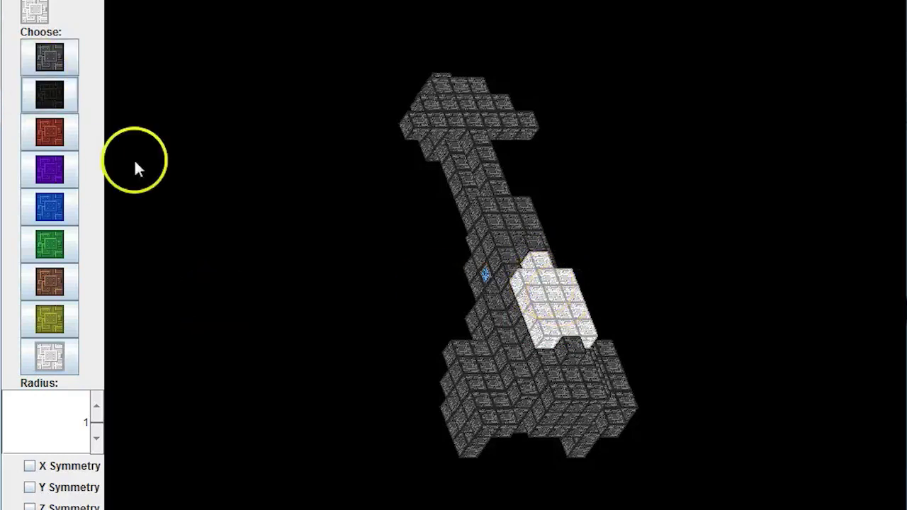
pyautogui.click(56, 62)
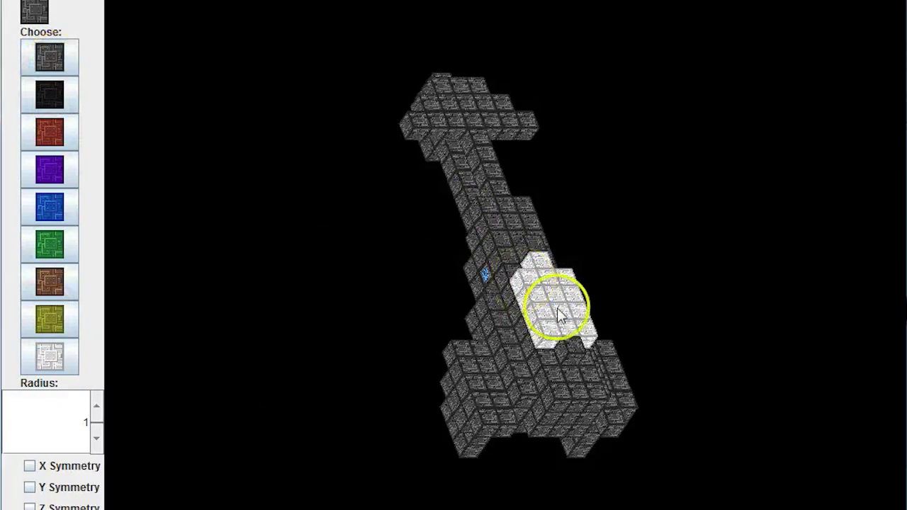
pyautogui.moveTo(547, 301); pyautogui.dragTo(571, 306)
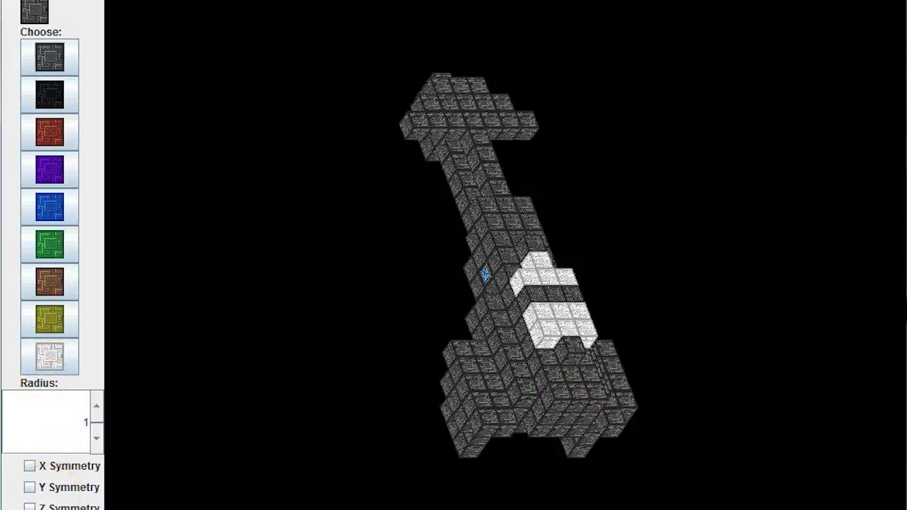
# Replace all White Hull blocks with Glass (Plextanium) to form the cockpit canopy
pyautogui.click(76, 509)
pyautogui.click(134, 508)
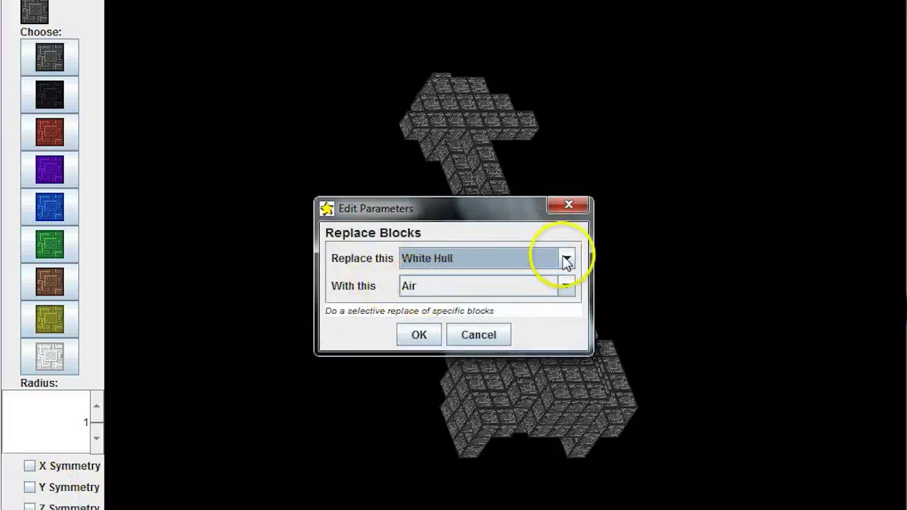
pyautogui.click(476, 261)
pyautogui.click(477, 259)
pyautogui.click(454, 284)
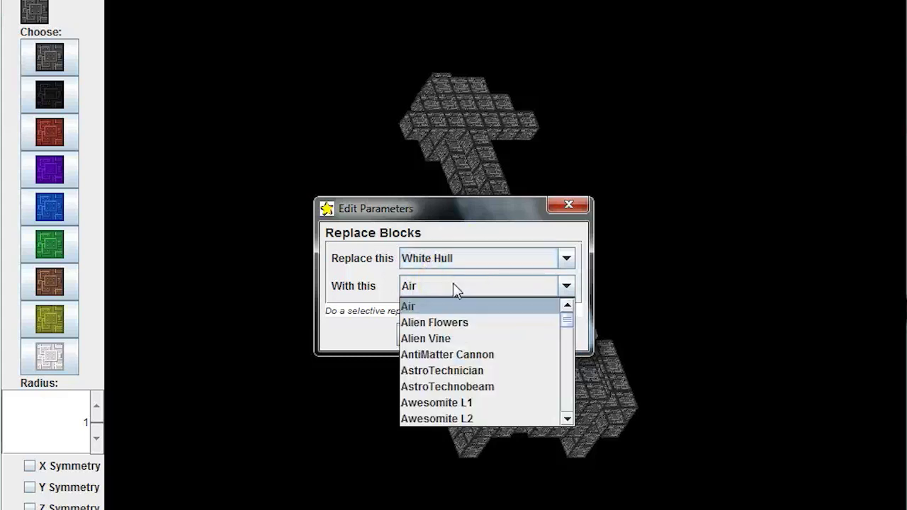
pyautogui.press('g')
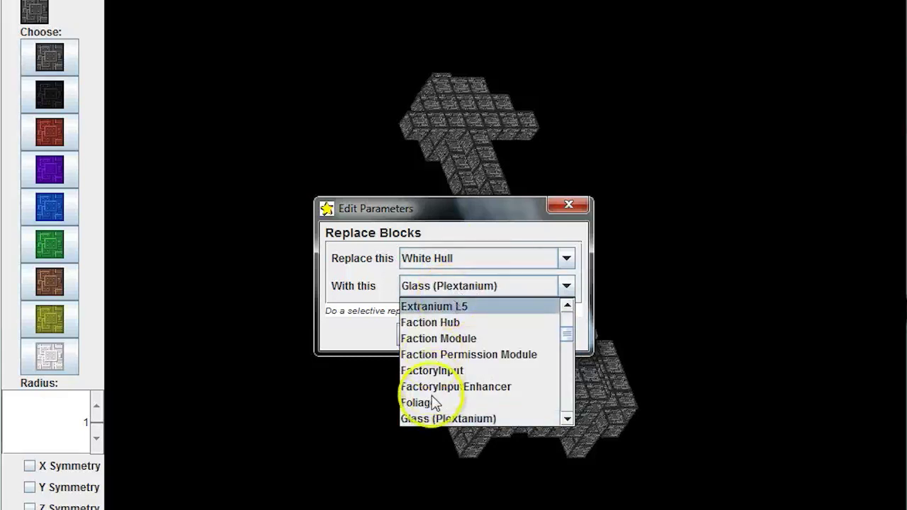
pyautogui.moveTo(434, 402); pyautogui.dragTo(431, 419)
pyautogui.click(419, 334)
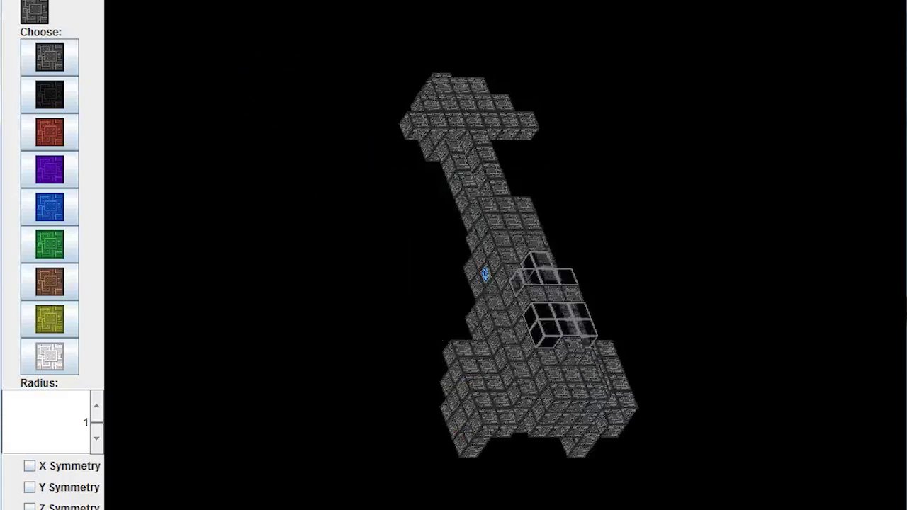
# Harden the ship's blocks, and smooth the rough edges with scope Outside and type Wedges and Corners
pyautogui.click(112, 0)
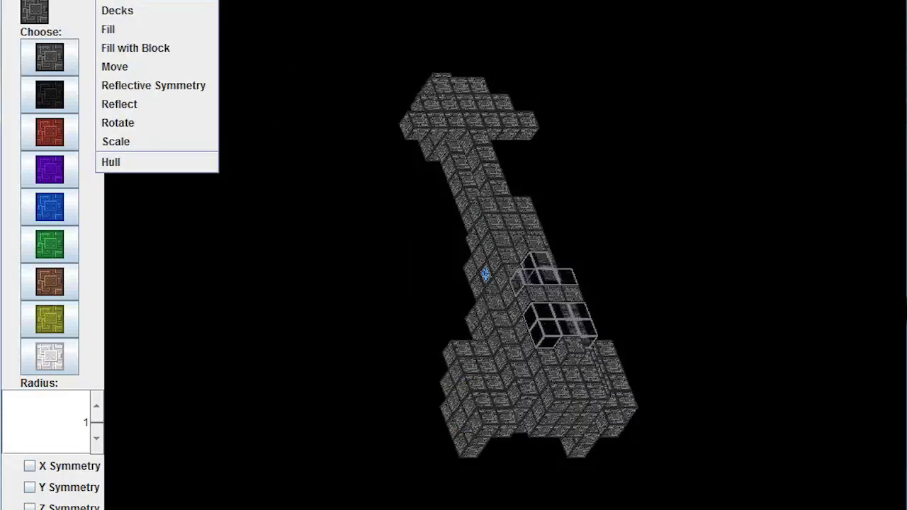
pyautogui.click(112, 0)
pyautogui.click(41, 0)
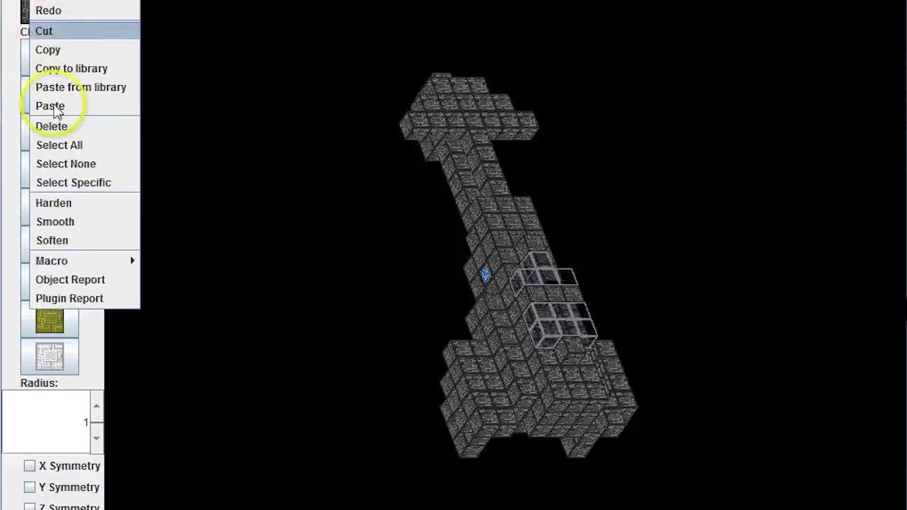
pyautogui.click(60, 204)
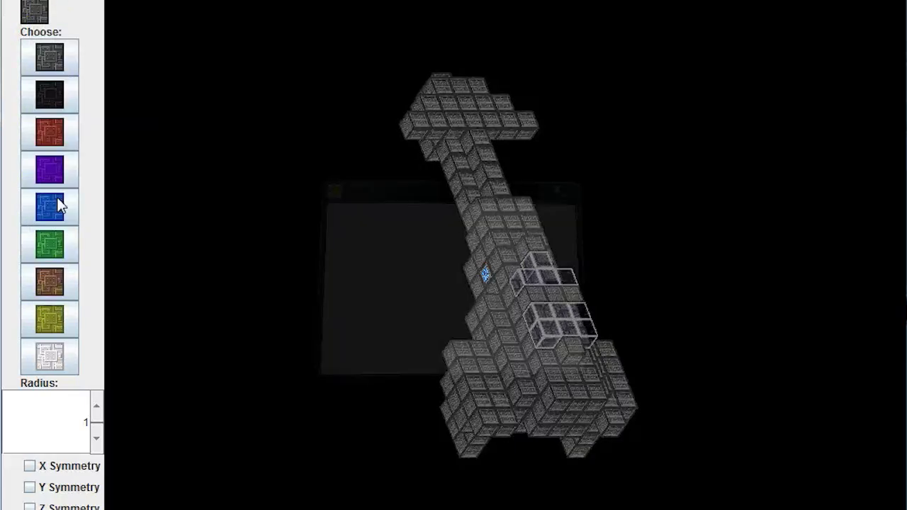
pyautogui.click(43, 0)
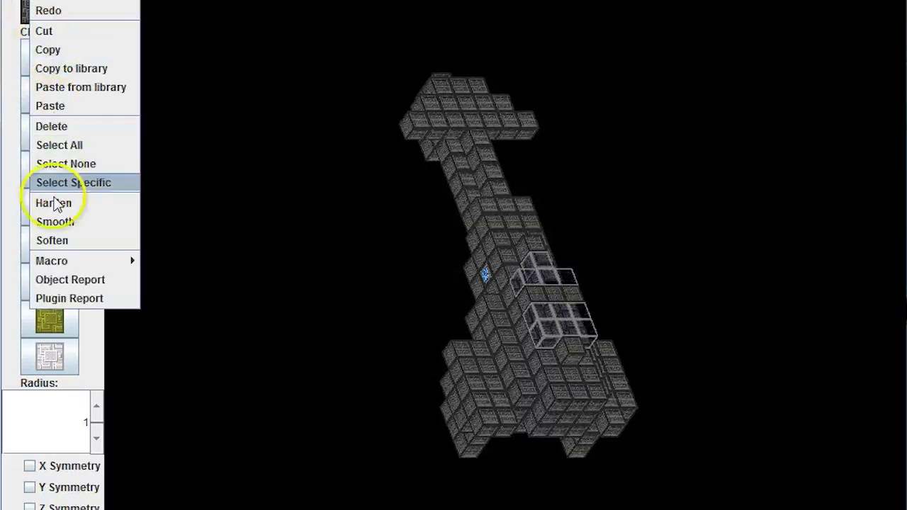
pyautogui.click(55, 222)
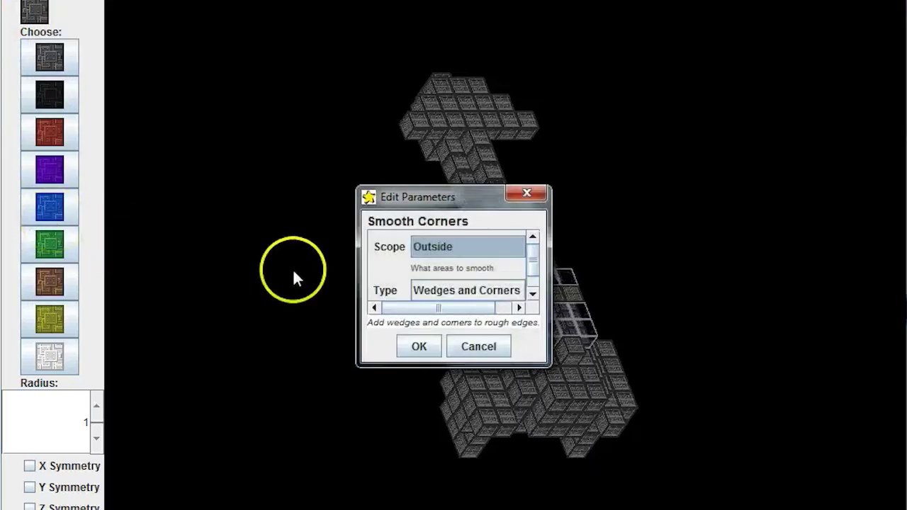
pyautogui.click(411, 343)
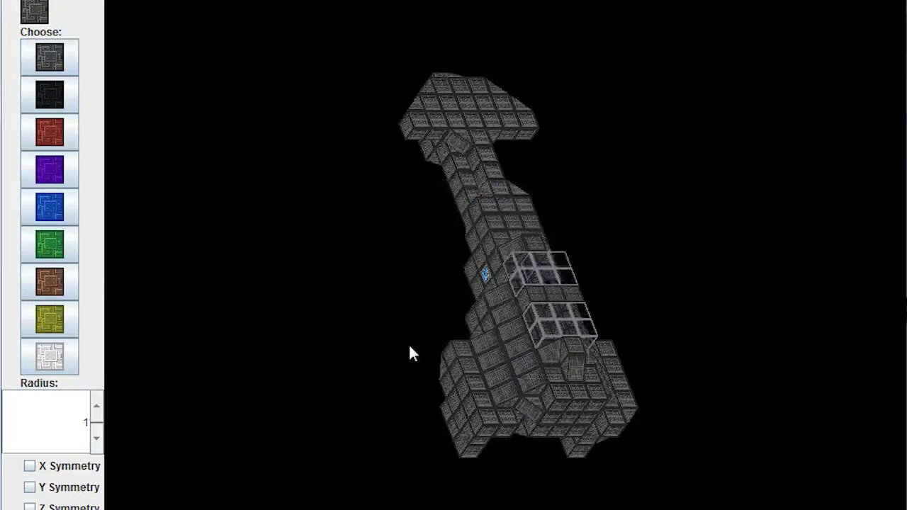
# Paint the sloped wedge blocks at the wing roots and on the outer sides of the legs white
pyautogui.moveTo(409, 352); pyautogui.dragTo(397, 397)
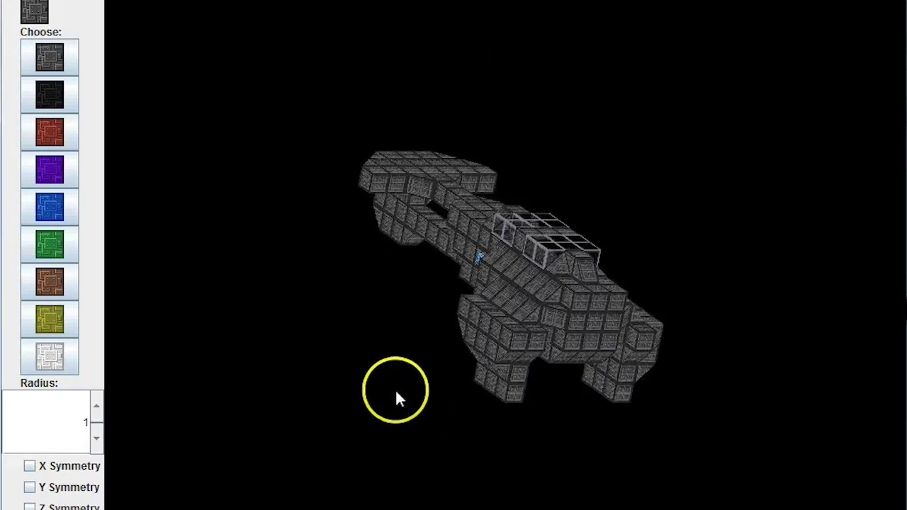
pyautogui.click(60, 357)
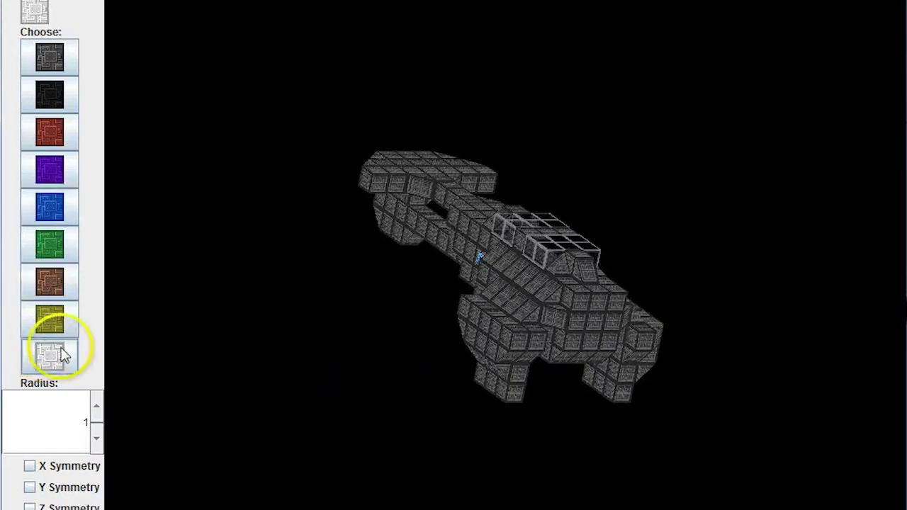
pyautogui.moveTo(523, 305)
pyautogui.mouseDown()
pyautogui.moveTo(498, 289)
pyautogui.moveTo(525, 303)
pyautogui.mouseUp()
pyautogui.moveTo(694, 285); pyautogui.dragTo(733, 287)
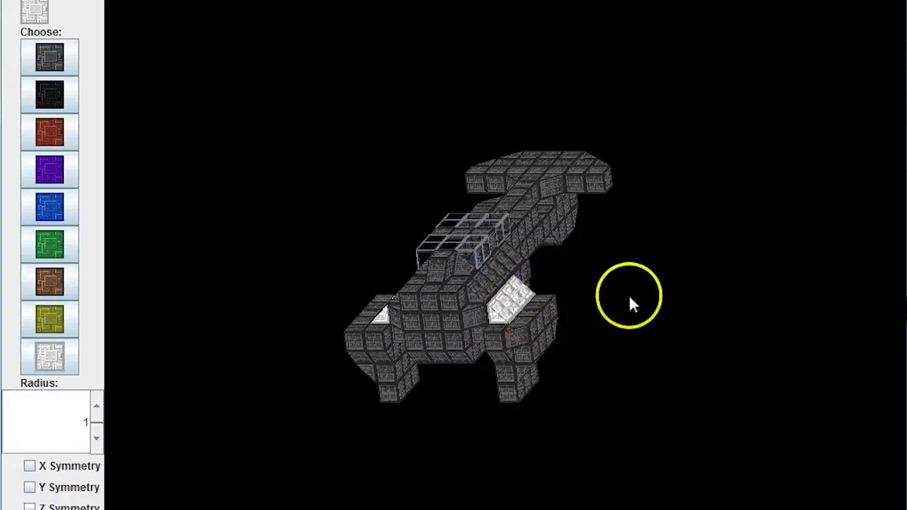
pyautogui.moveTo(628, 296); pyautogui.dragTo(595, 316)
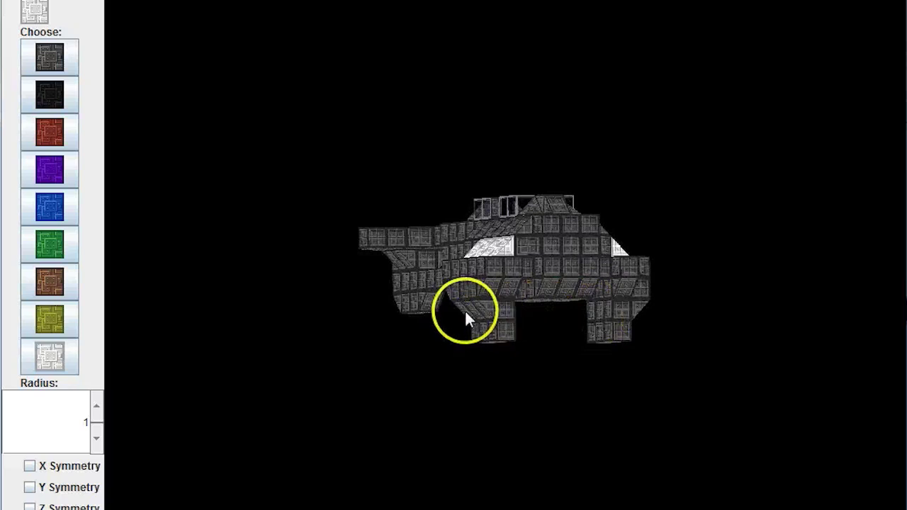
pyautogui.moveTo(479, 311); pyautogui.dragTo(592, 326)
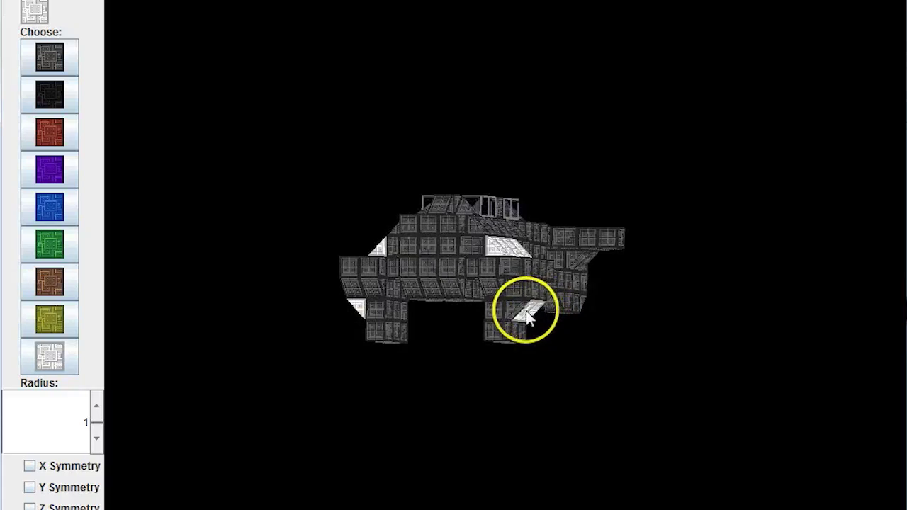
pyautogui.moveTo(573, 329); pyautogui.dragTo(450, 385)
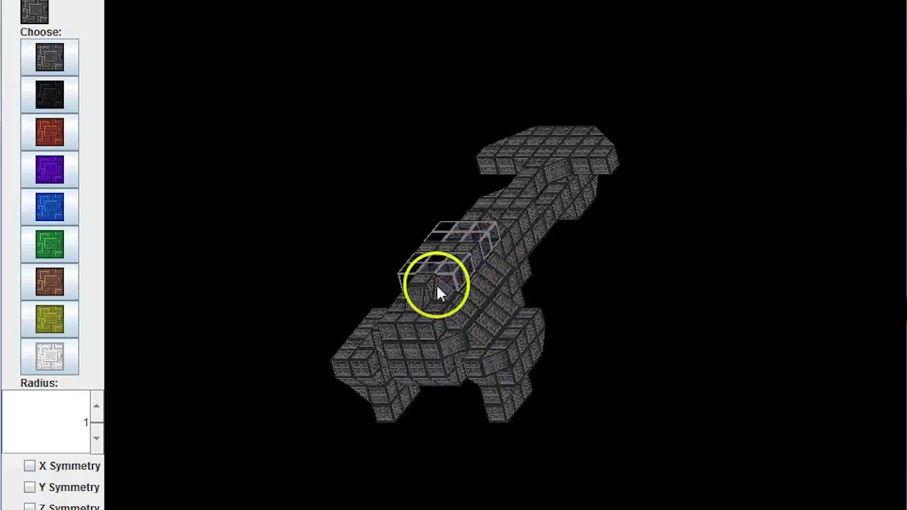
# Save the ship as a new blueprint named Vanship1to1
pyautogui.moveTo(614, 255); pyautogui.dragTo(192, 55)
pyautogui.click(12, 0)
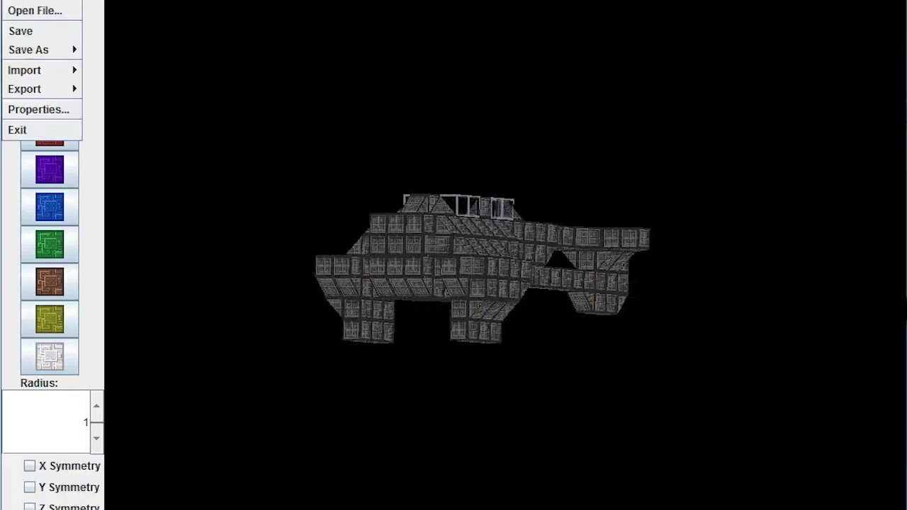
pyautogui.moveTo(25, 54)
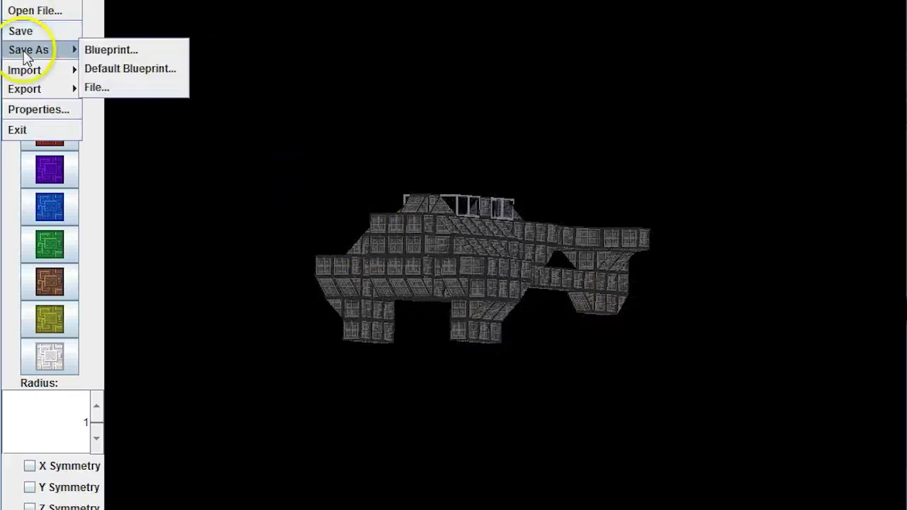
pyautogui.click(124, 55)
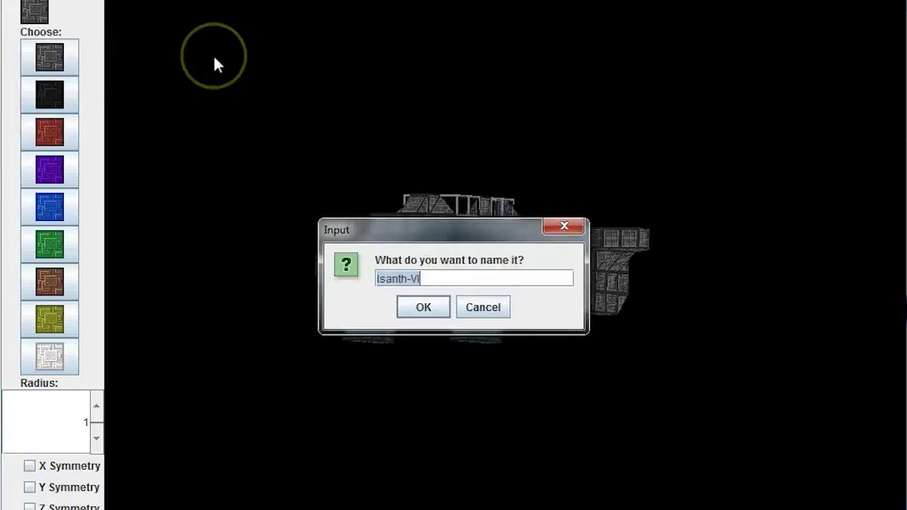
pyautogui.click(213, 55)
pyautogui.write('Vans')
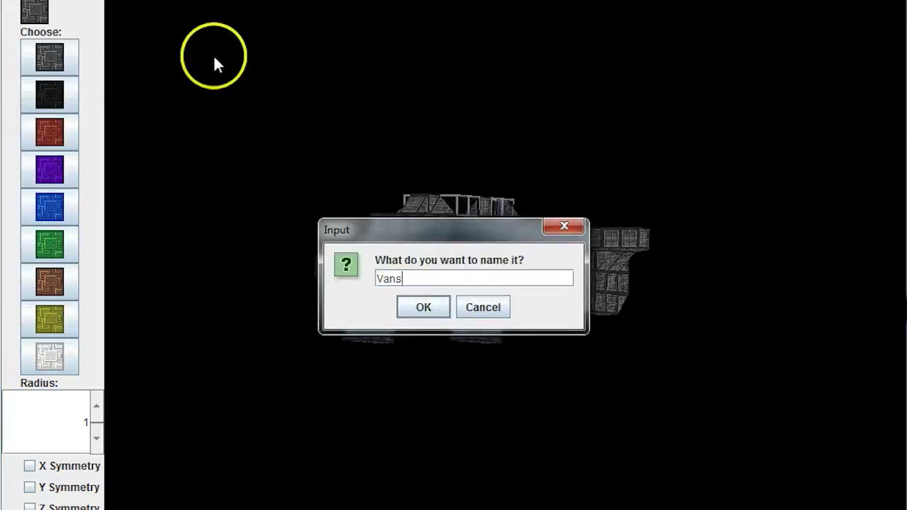
pyautogui.write('hip1to1')
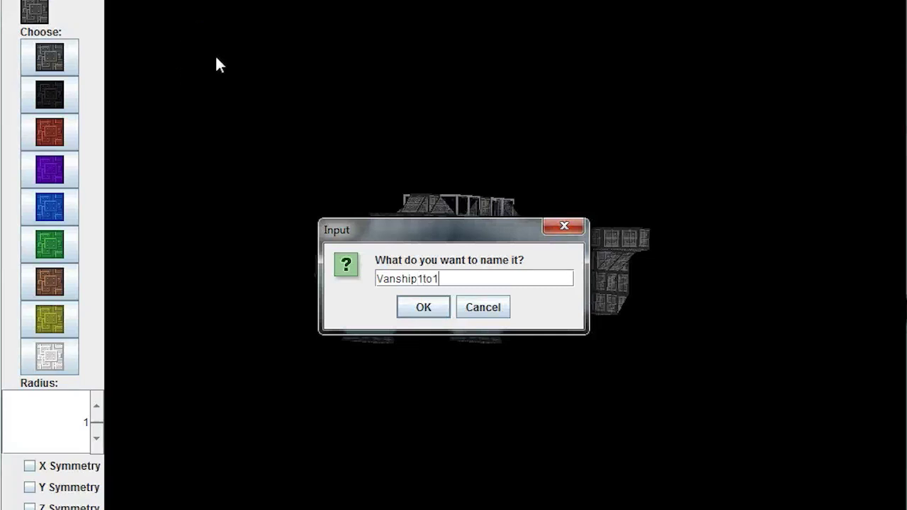
pyautogui.click(423, 306)
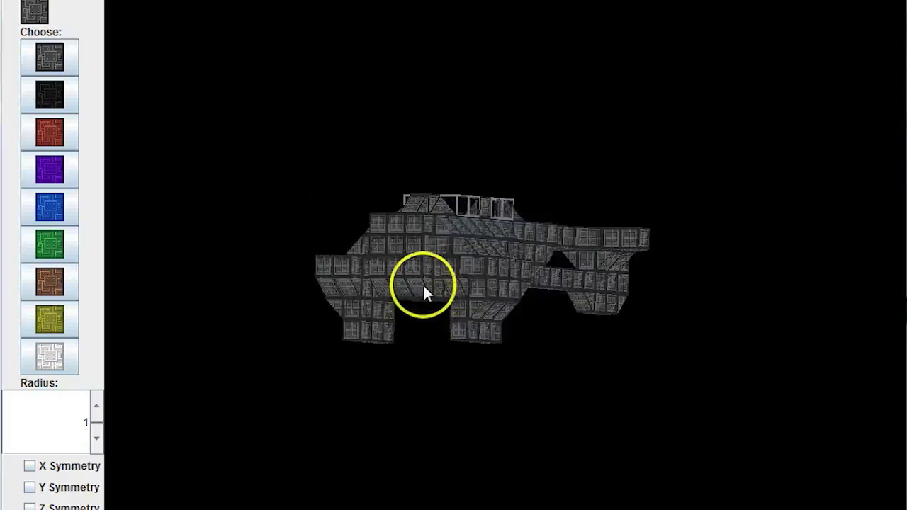